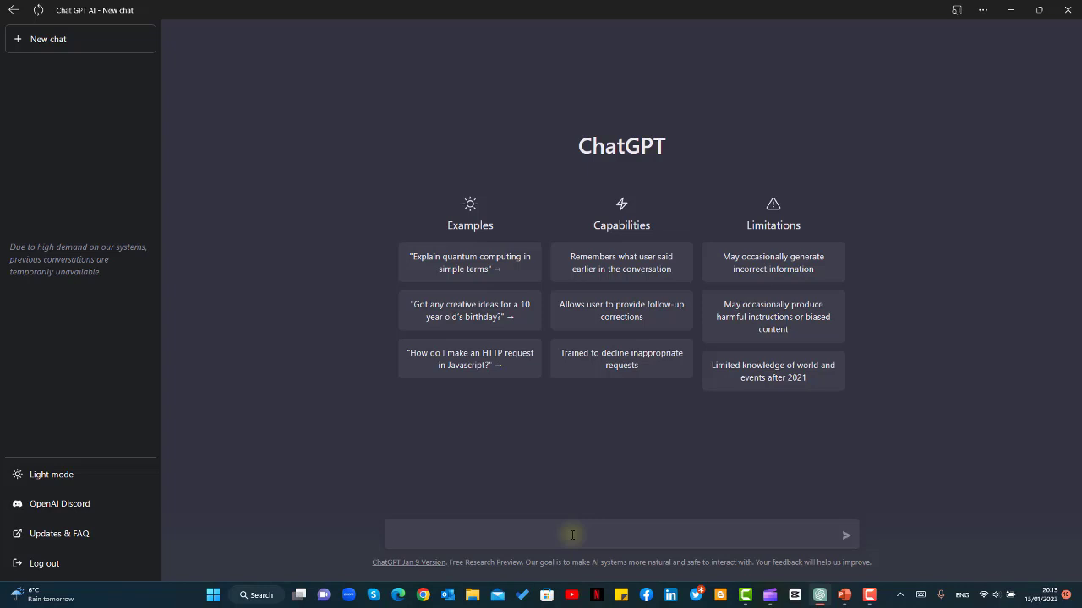
- Ask ChatGPT, acting as the author of 'Eat that frog', to briefly explain what the book is generally about
type("Act as ")
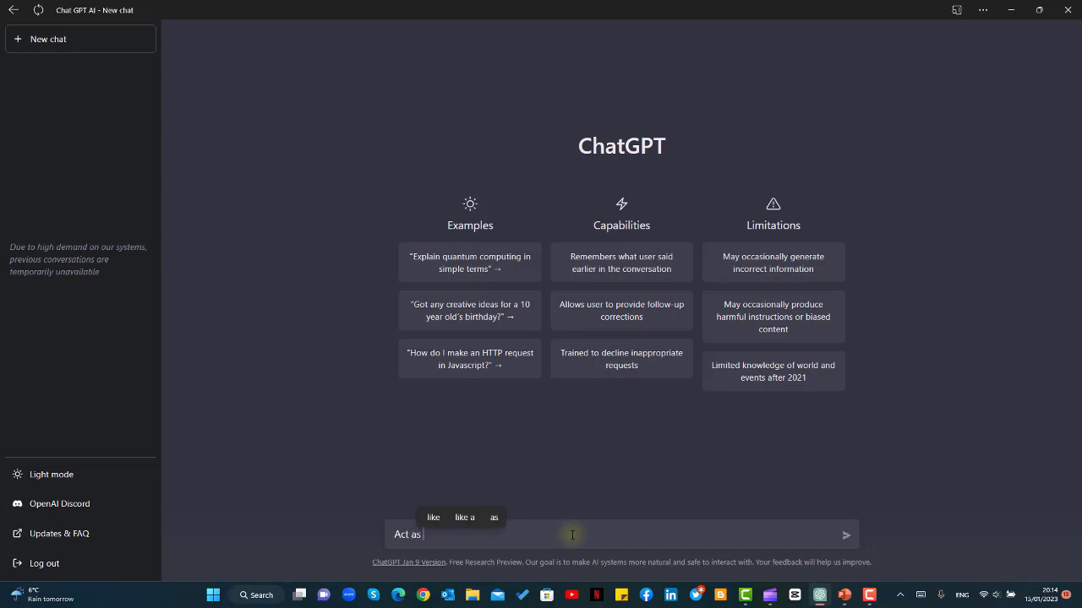
type("the author of \"")
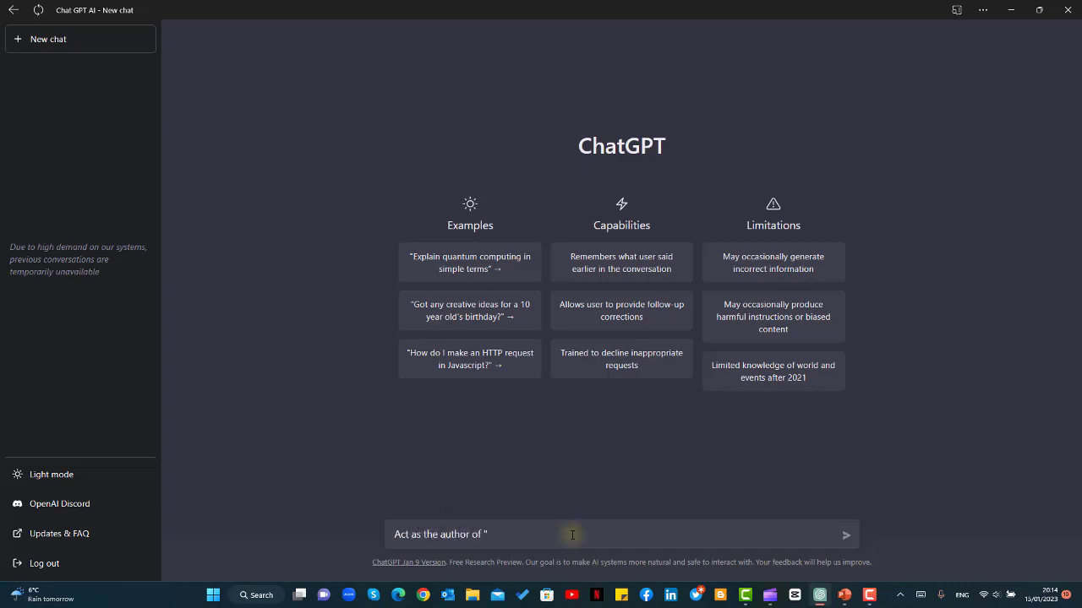
type("Eat that frog\", briefly explain what the book is ger")
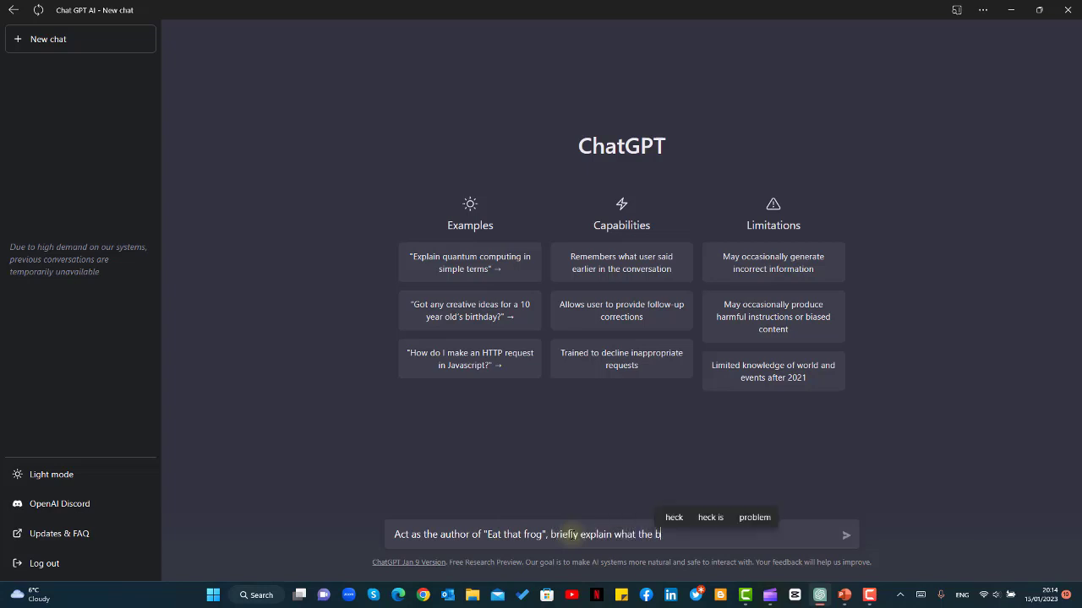
key("BackSpace")
type("nerally about")
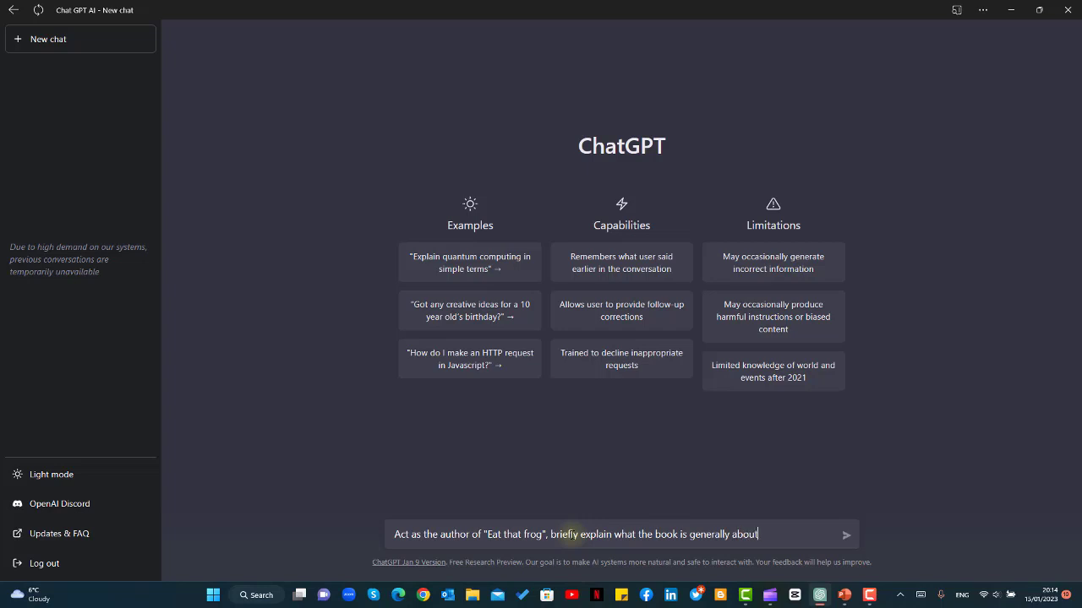
key("Return")
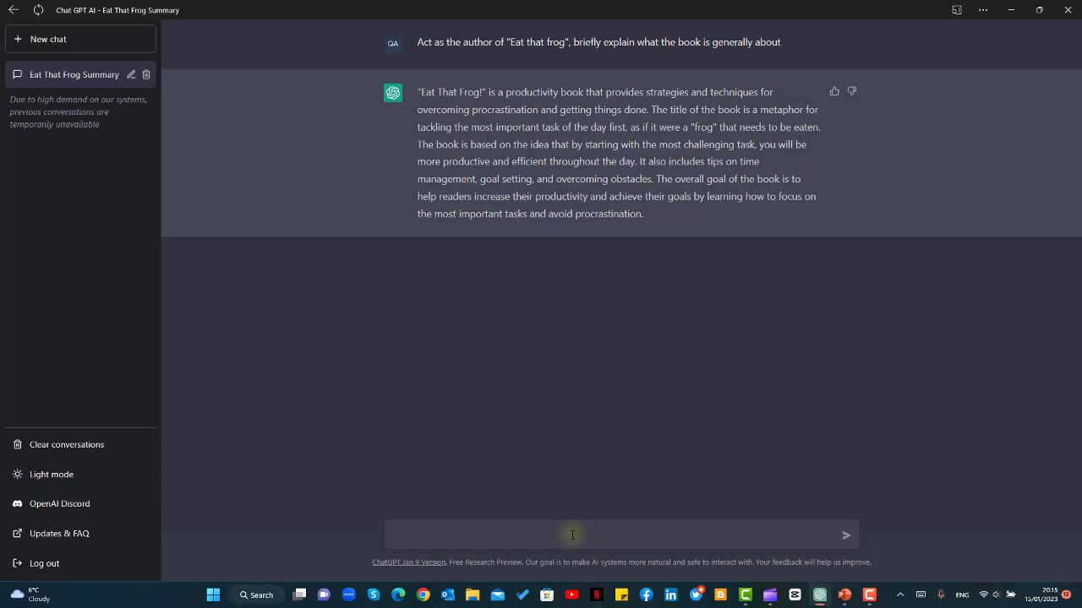
- Request a brief summary of the book, then a list of a few highlights from it
type("write a brief summary of the above book")
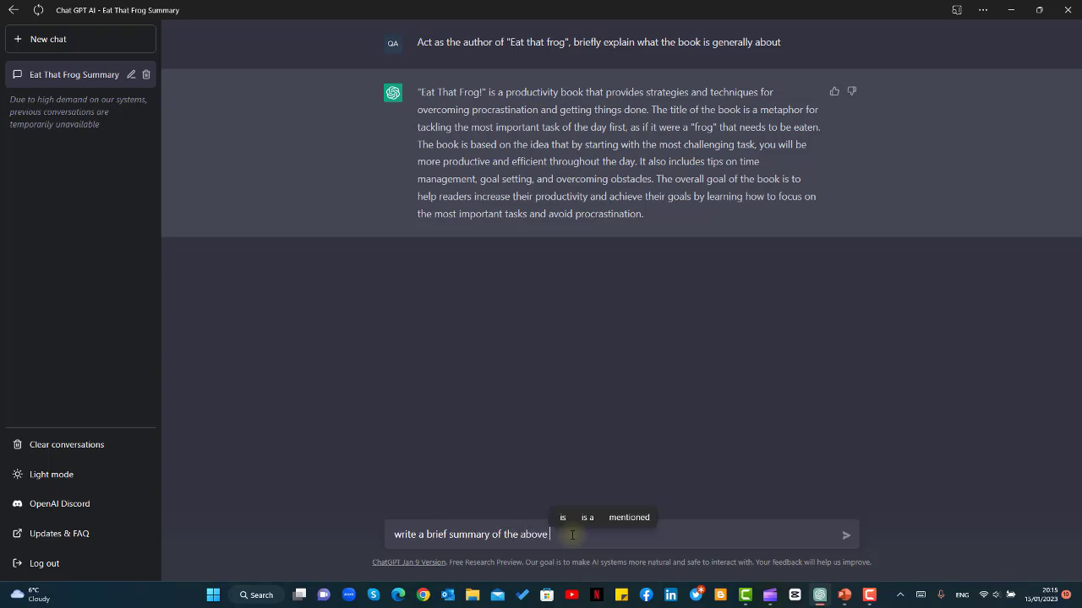
key("Return")
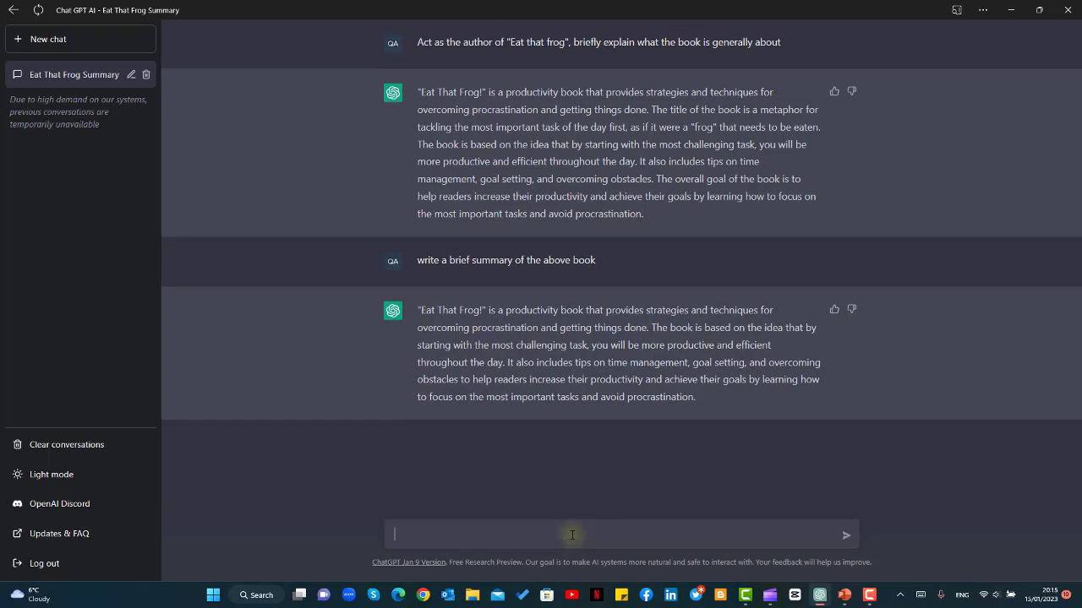
type("list a few")
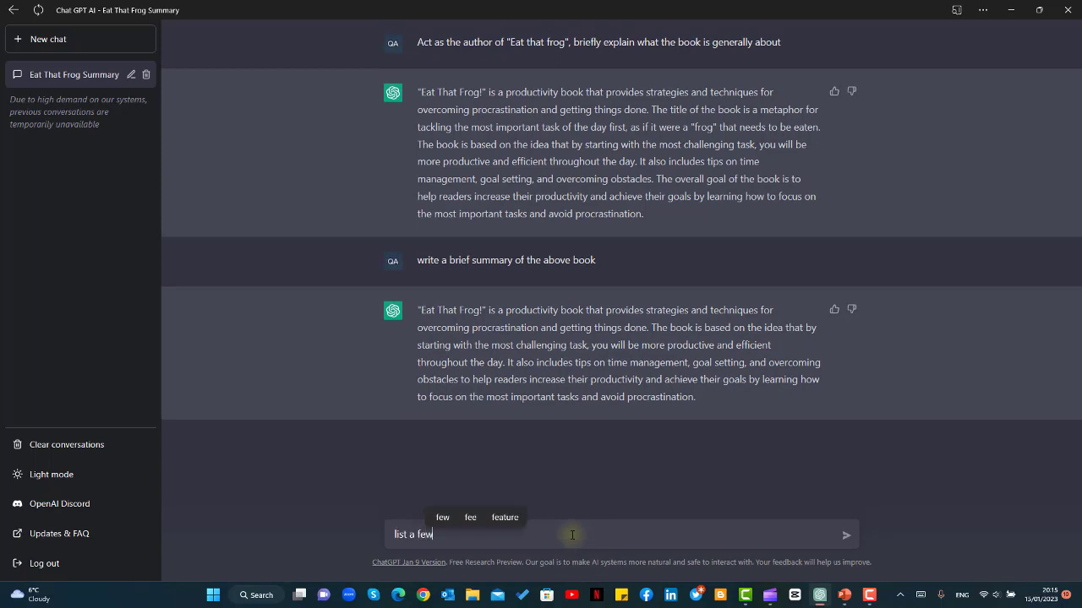
type(" highlights from the")
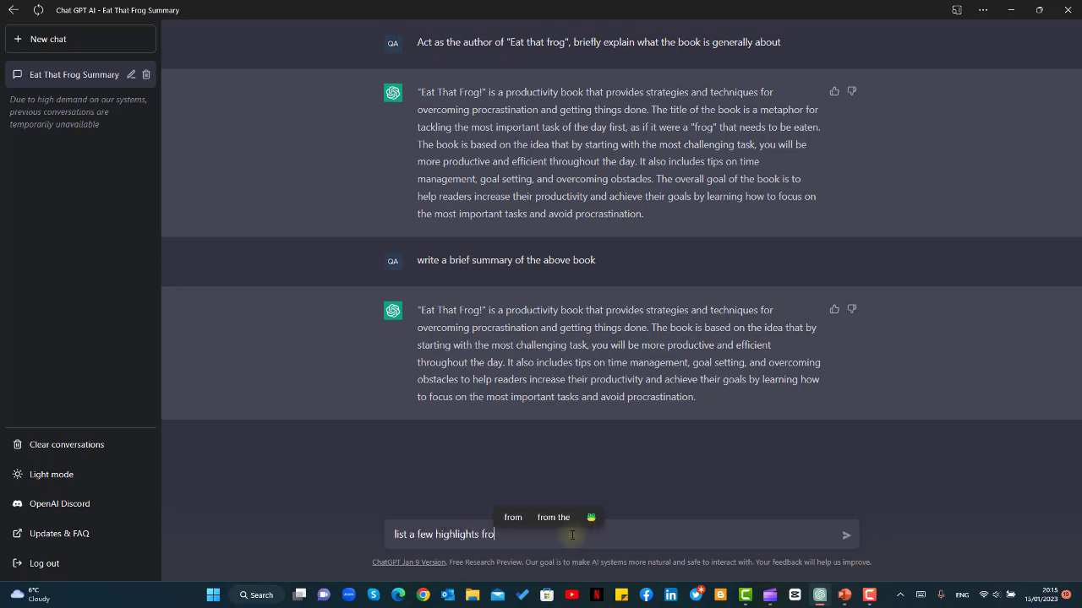
type("book")
key("Return")
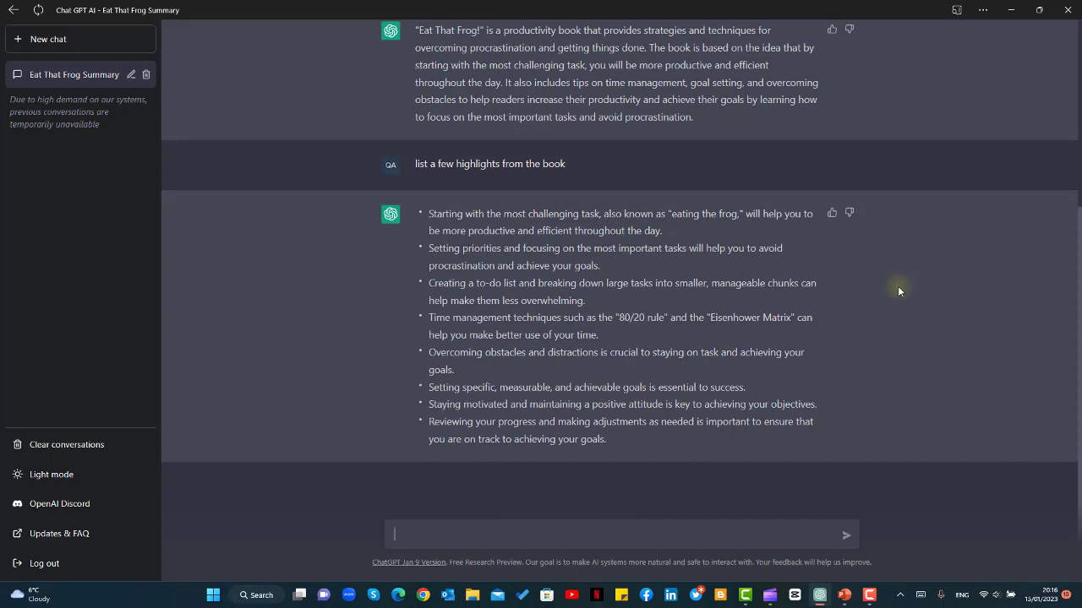
- Send 'list a few actionable points from the book' to get ten bulleted action steps
type("list a few action")
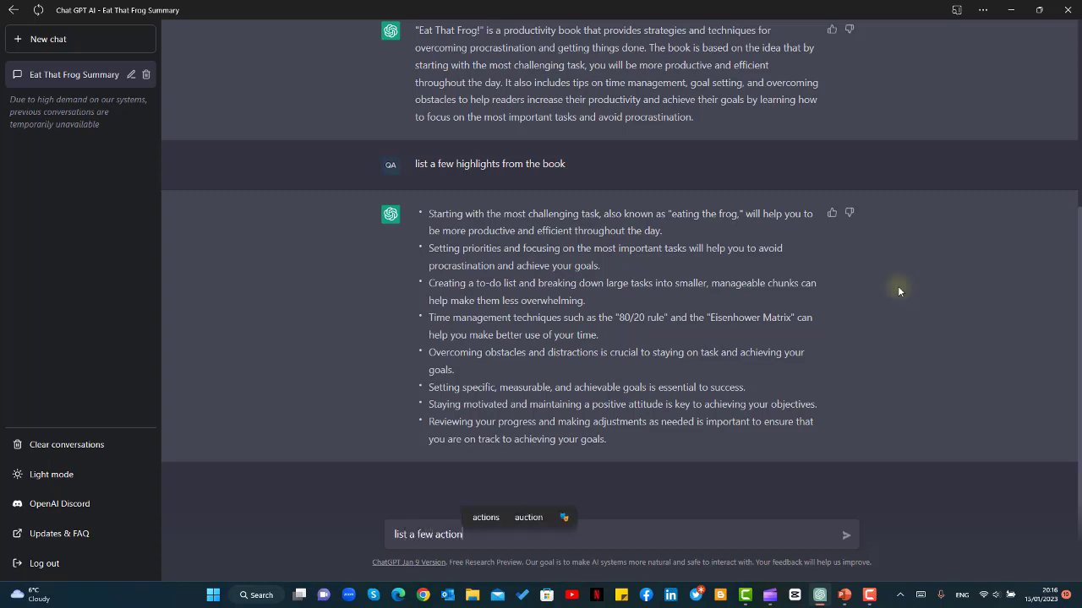
type("able points from the book")
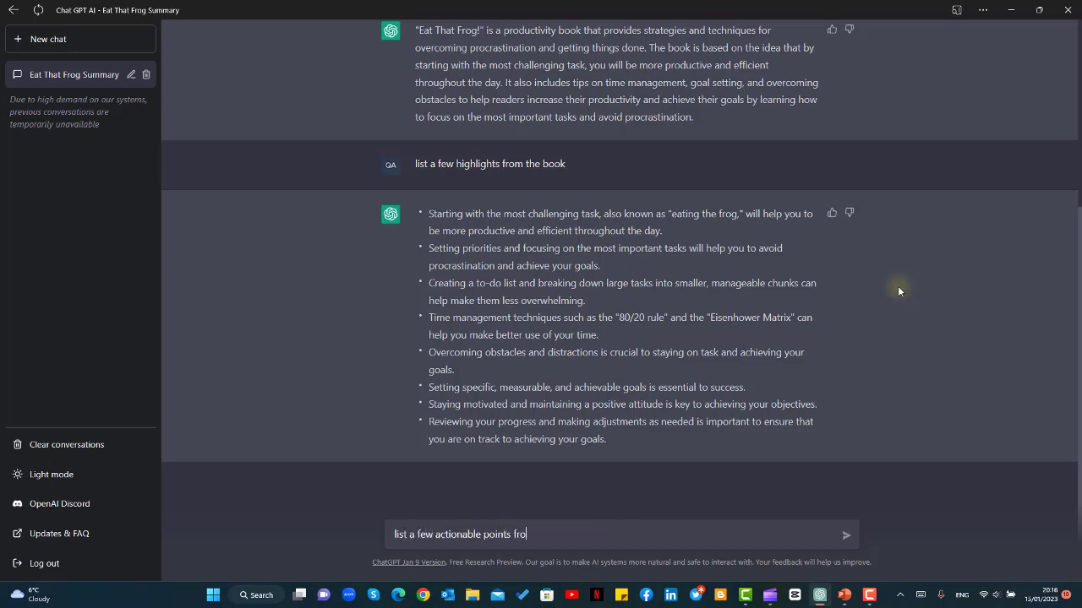
key("Return")
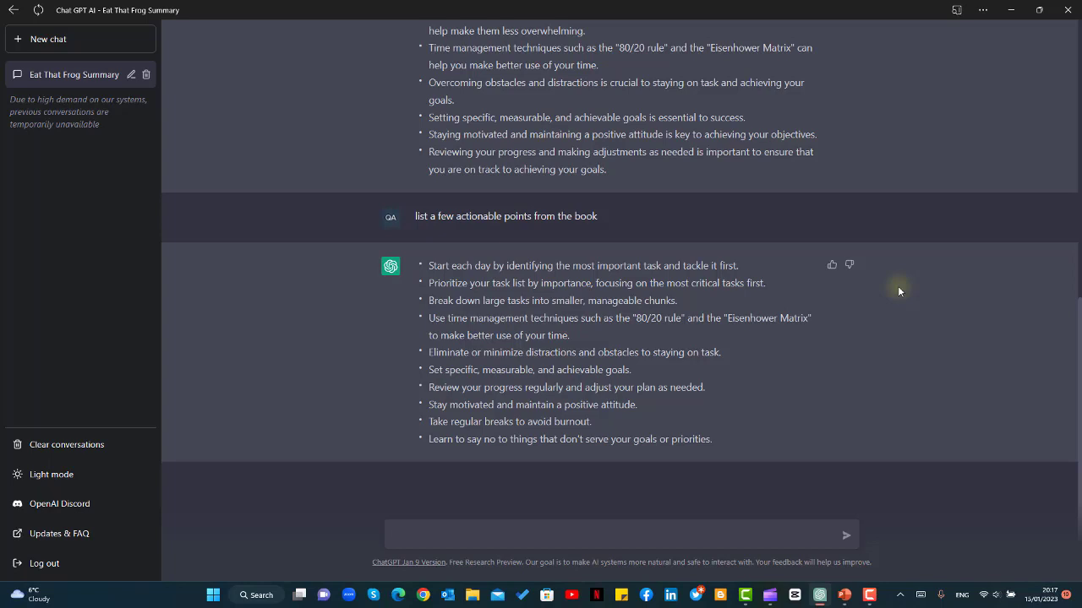
- Ask 'what daily changes should i bring in my life based on this book'
type("what")
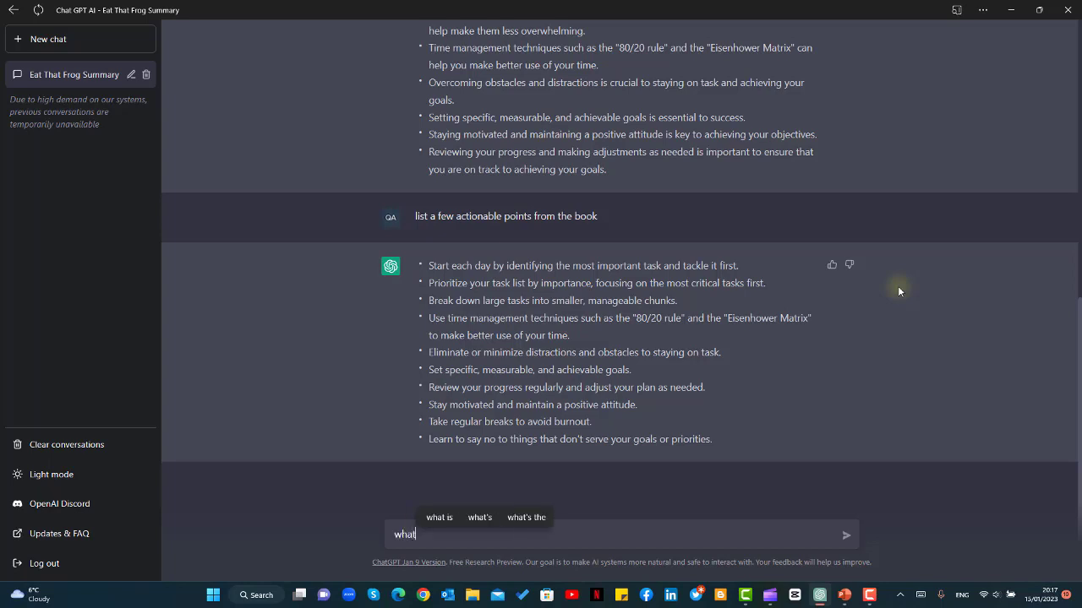
type(" daily chan")
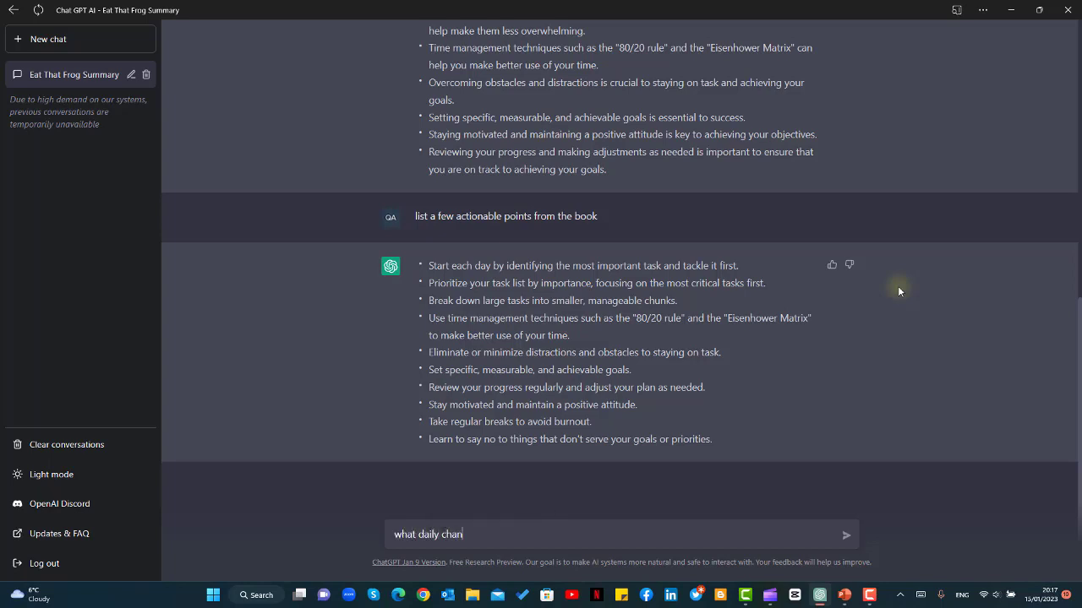
type("ges should i bring i")
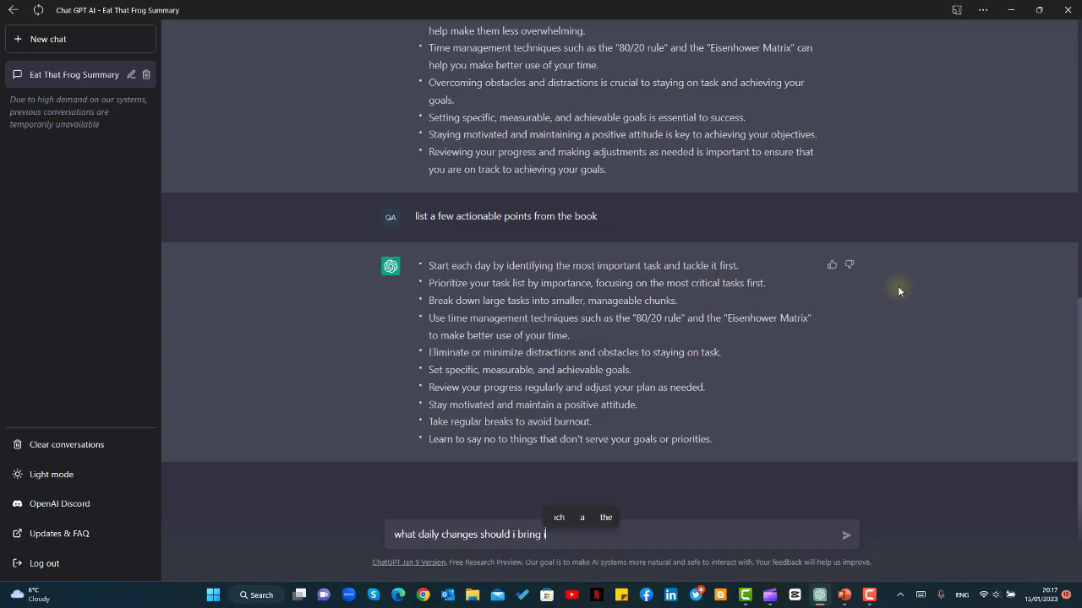
type("n my life based on this book")
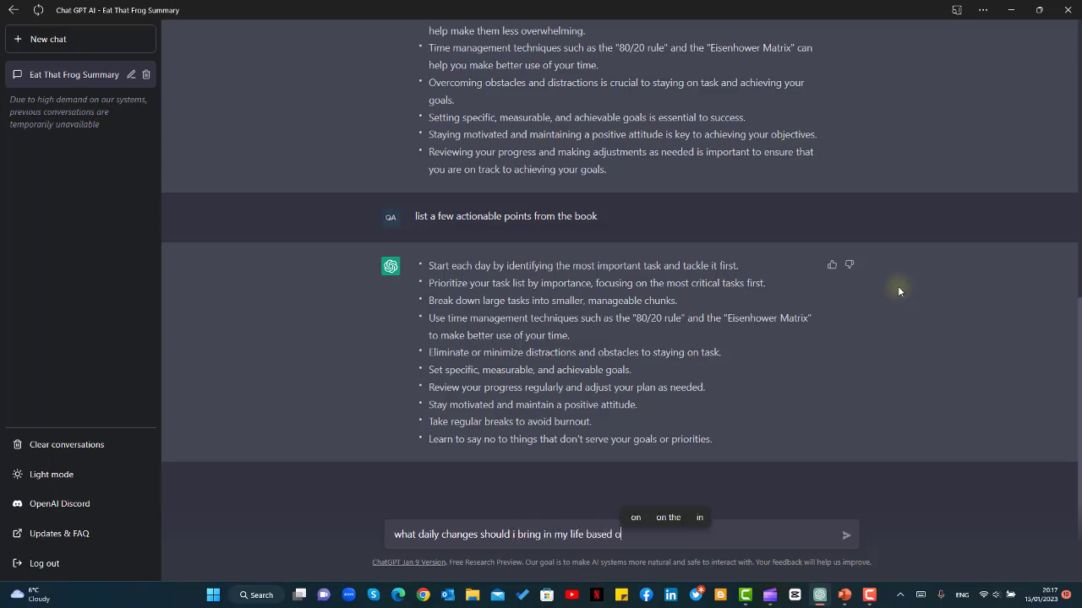
key("Return")
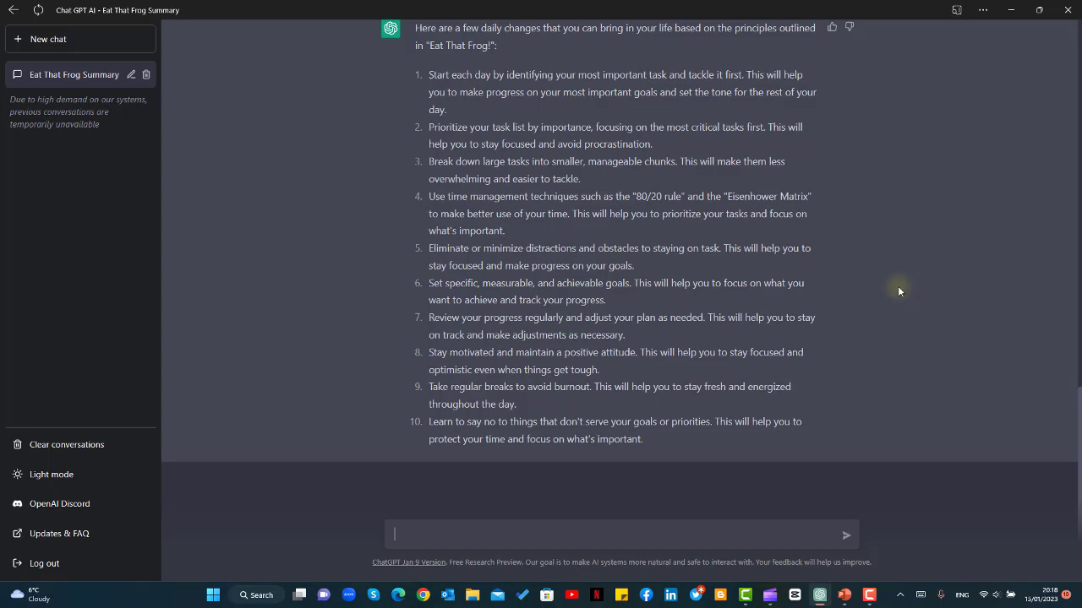
- Ask 'what can i teach others from this book' to get ten numbered lessons
type("what can i te")
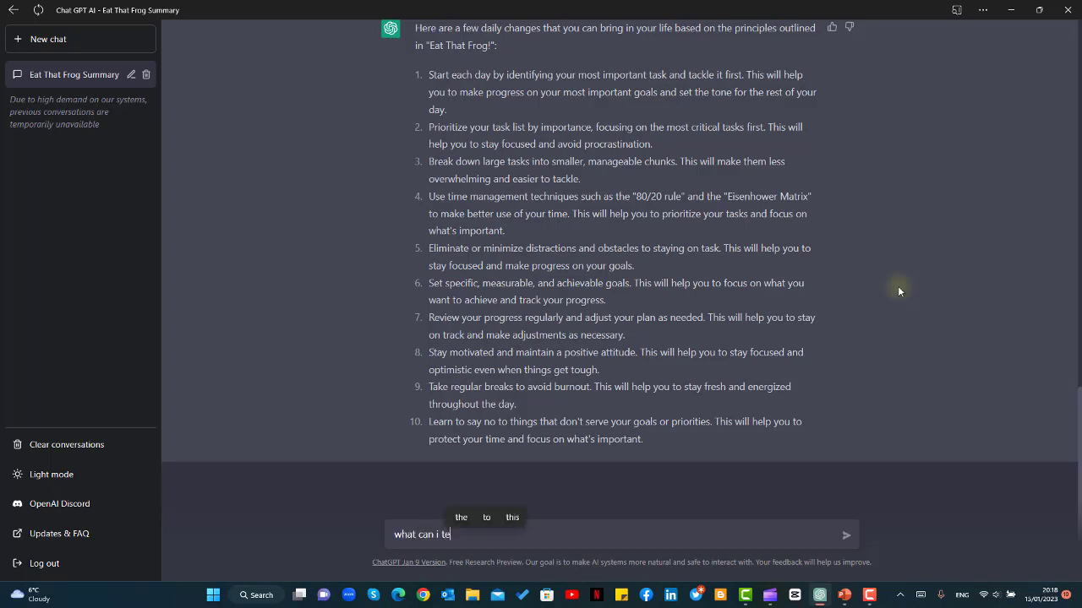
type("ach others from this book")
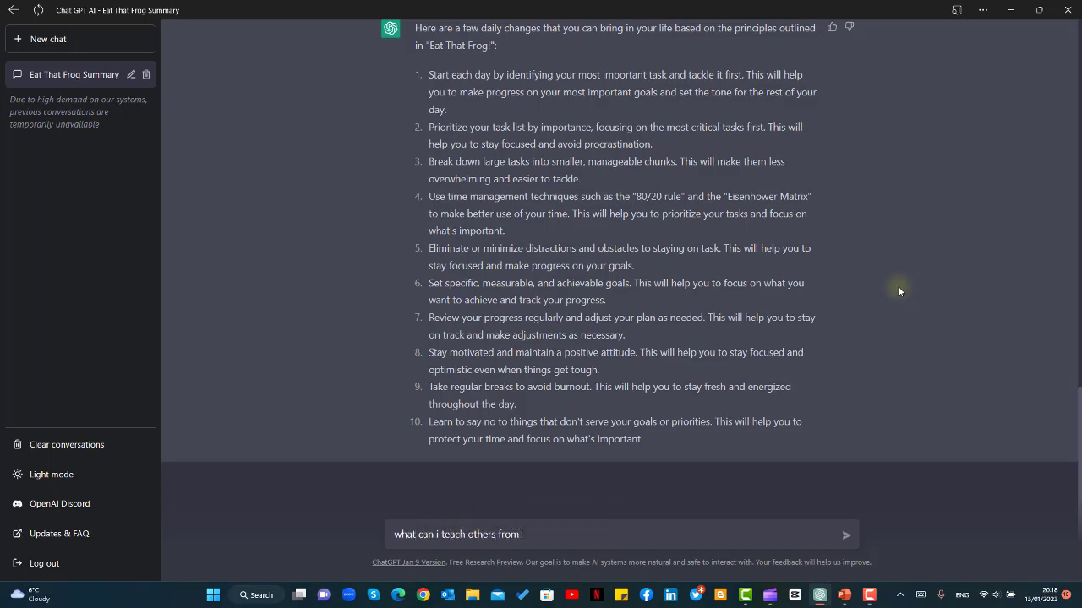
key("Return")
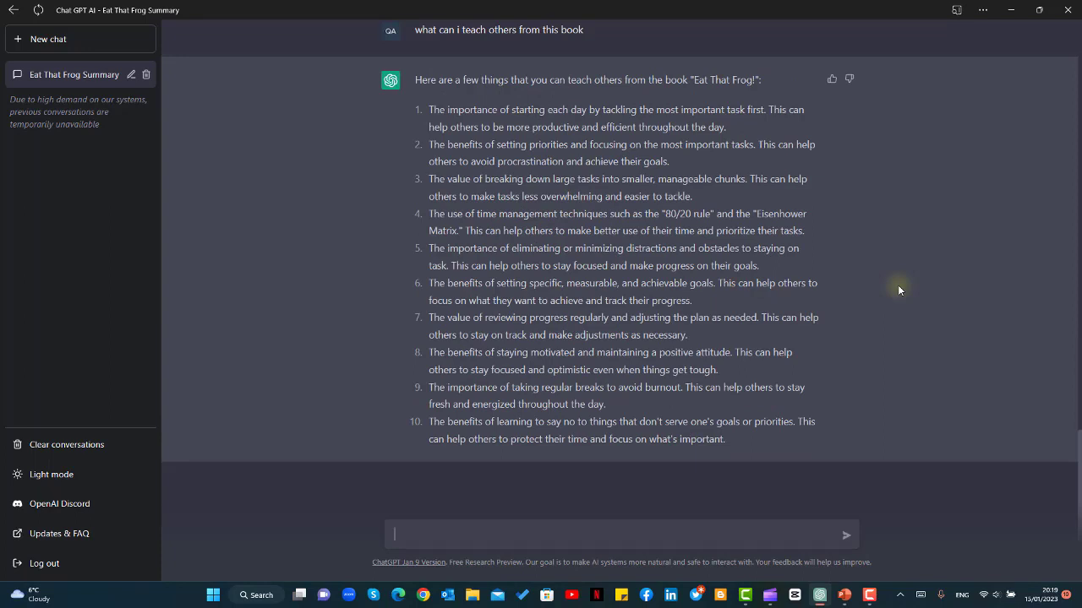
- Send 'write a take away from reading this book' and let the reply generate
type("write a take away ")
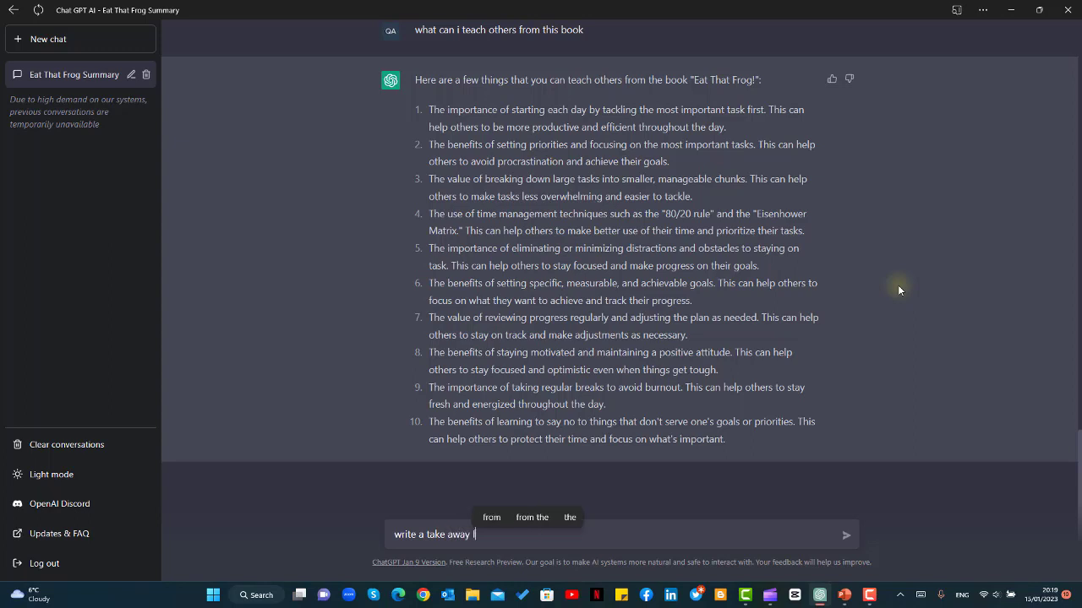
type("from reading this ")
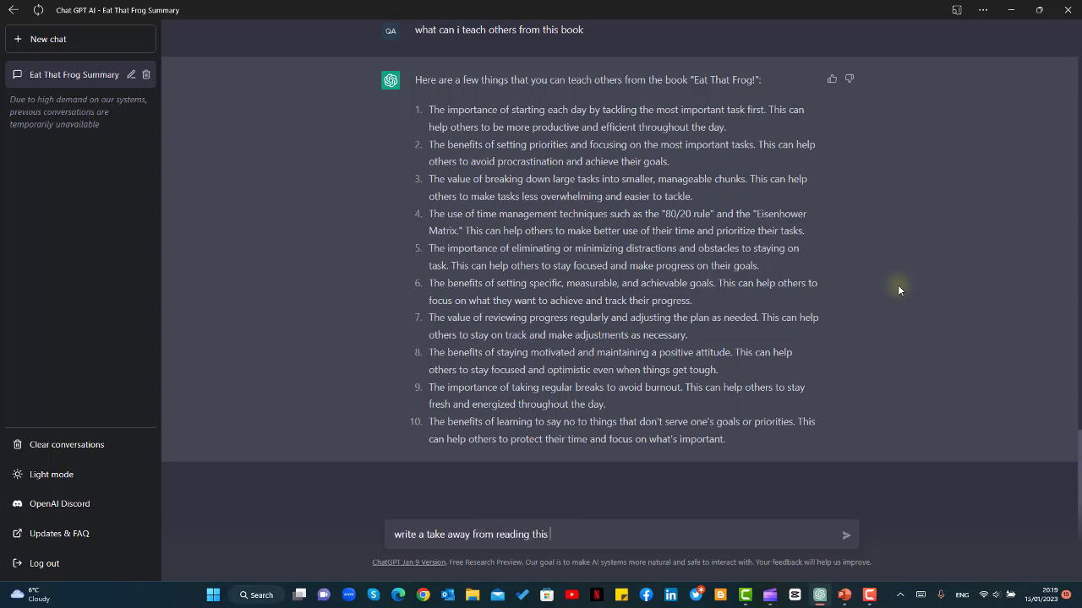
type("book")
key("Return")
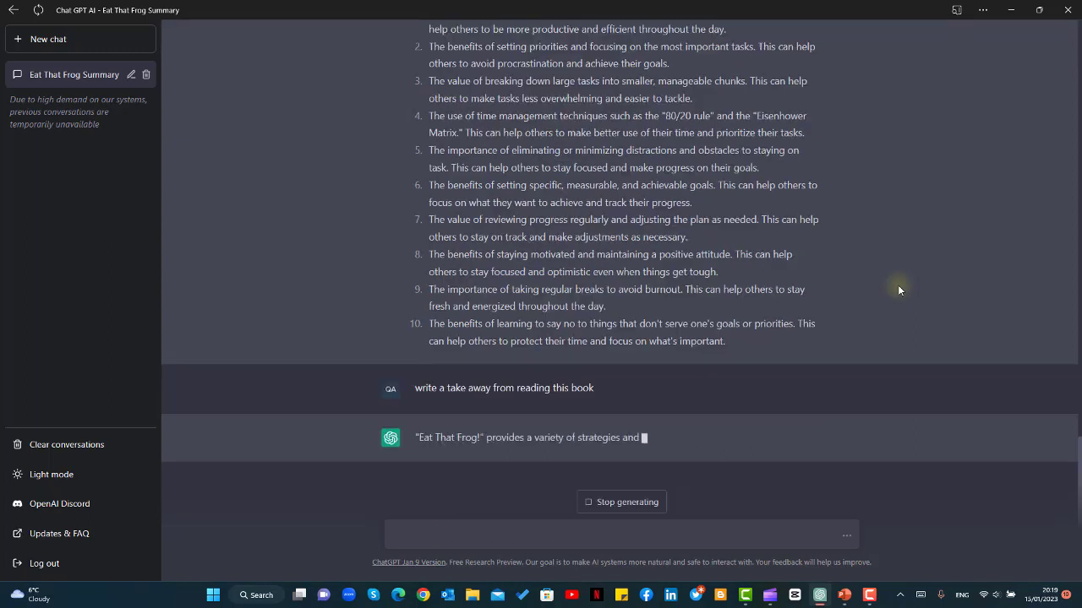